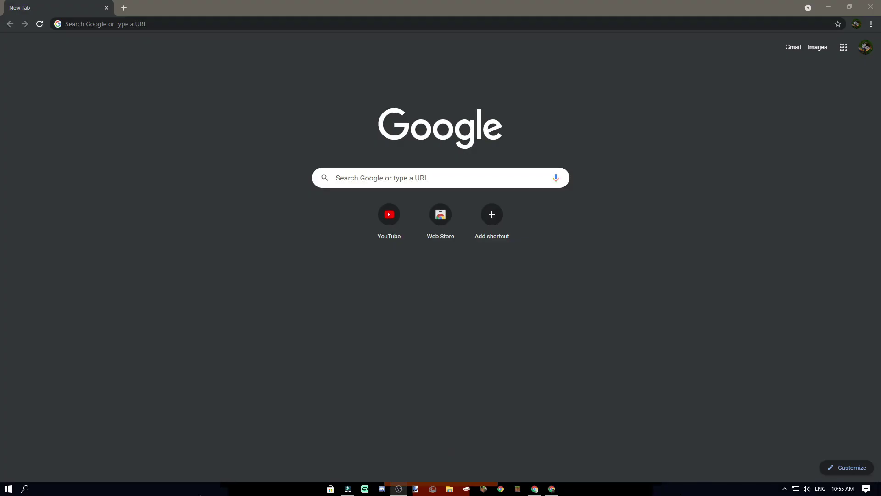
Search Google for 'minecraft addons' and open the official Minecraft Add-Ons page.
{"action": "left_click", "coordinate": [416, 21]}
{"action": "type", "text": "minec5"}
{"action": "key", "text": "BackSpace"}
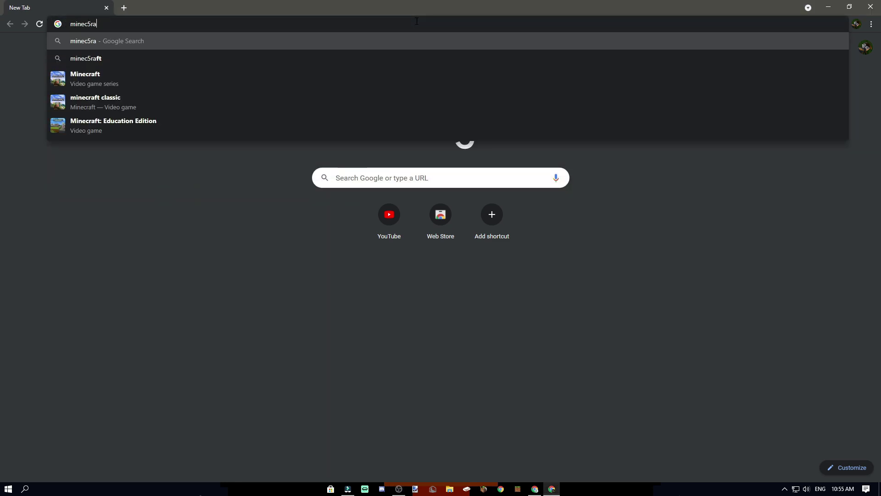
{"action": "type", "text": "aft addoi"}
{"action": "key", "text": "BackSpace"}
{"action": "type", "text": "ns"}
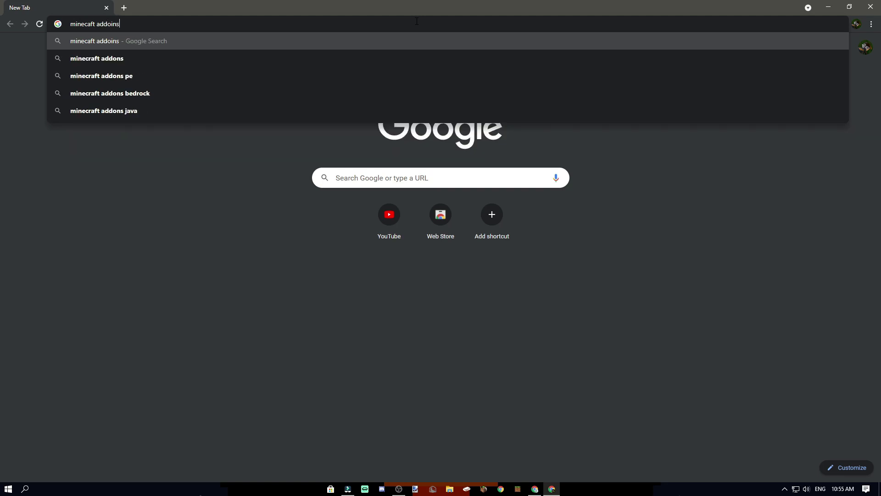
{"action": "key", "text": "Return"}
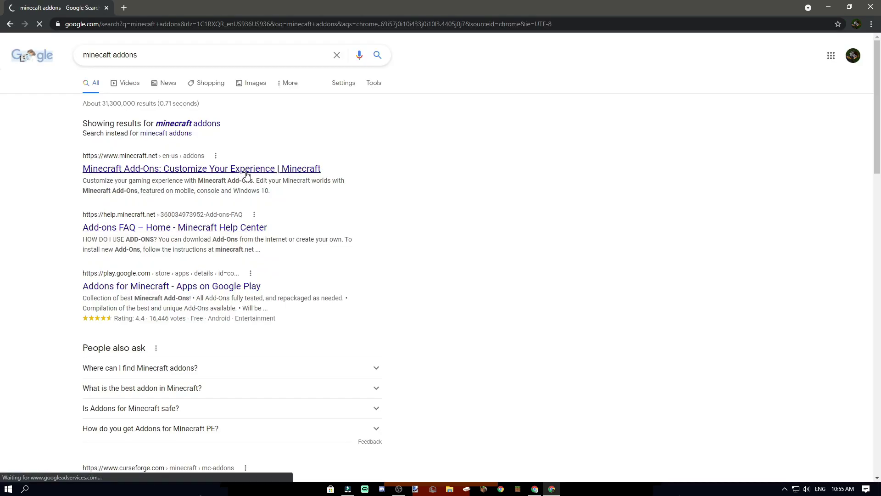
{"action": "left_click", "coordinate": [246, 175]}
Download the vanilla resource pack zip and drop a copy onto the desktop.
{"action": "scroll", "coordinate": [413, 285], "scroll_direction": "down", "scroll_amount": 5}
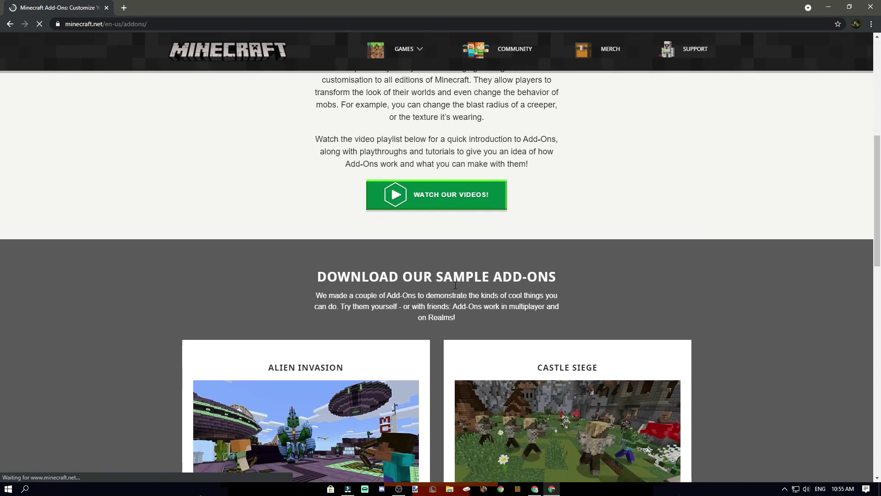
{"action": "scroll", "coordinate": [455, 285], "scroll_direction": "down", "scroll_amount": 10}
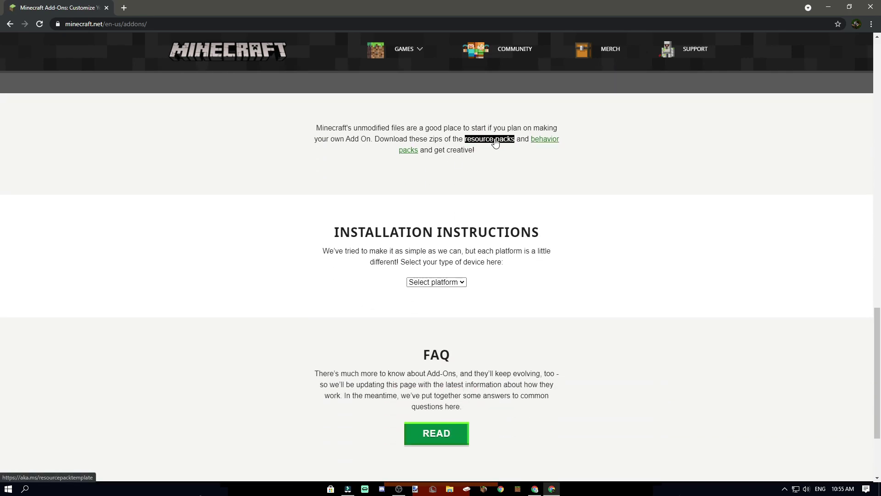
{"action": "left_click", "coordinate": [495, 140]}
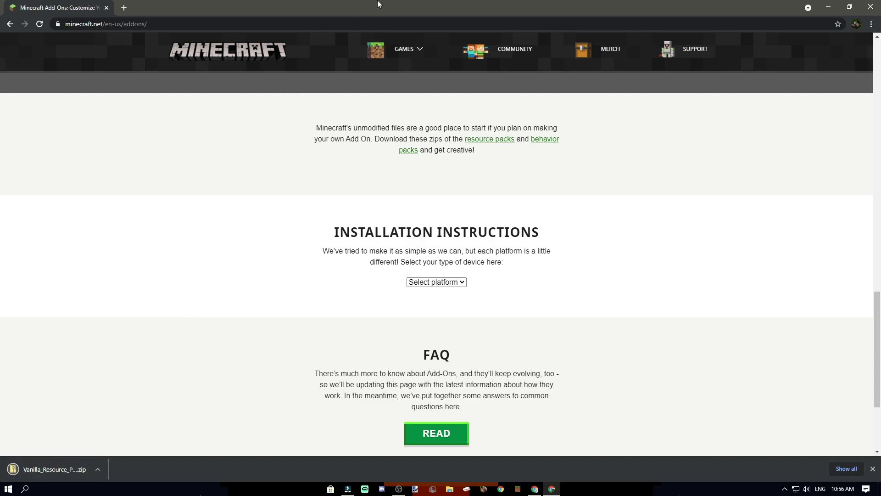
{"action": "left_click_drag", "start_coordinate": [427, 5], "coordinate": [247, 55]}
{"action": "left_click_drag", "start_coordinate": [90, 276], "coordinate": [570, 158]}
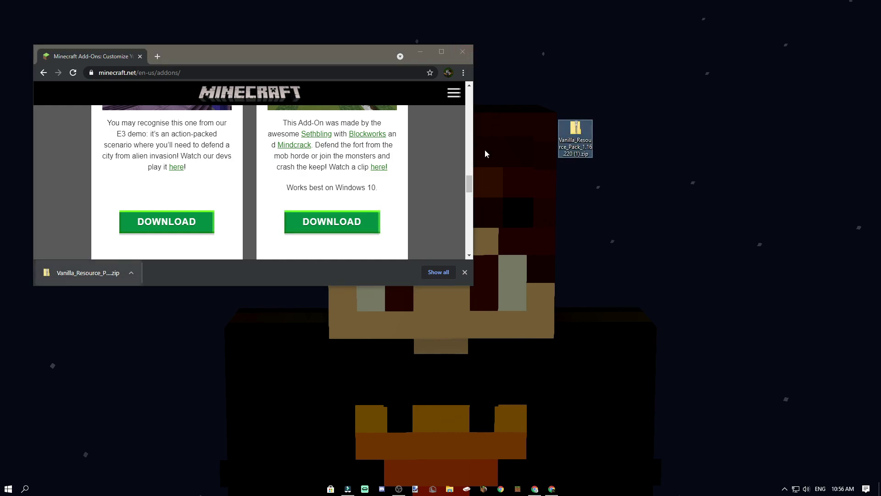
Close Chrome and extract the resource pack zip to the desktop with 7-Zip.
{"action": "left_click", "coordinate": [462, 51]}
{"action": "right_click", "coordinate": [580, 130]}
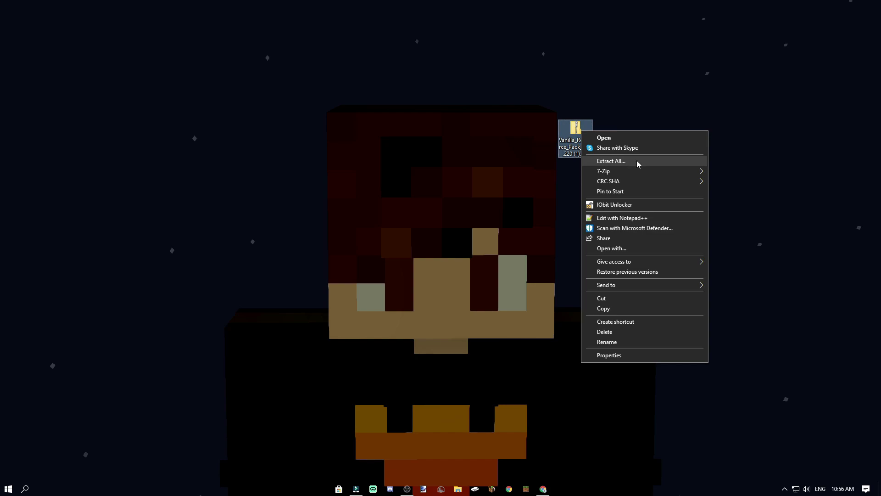
{"action": "mouse_move", "coordinate": [627, 172]}
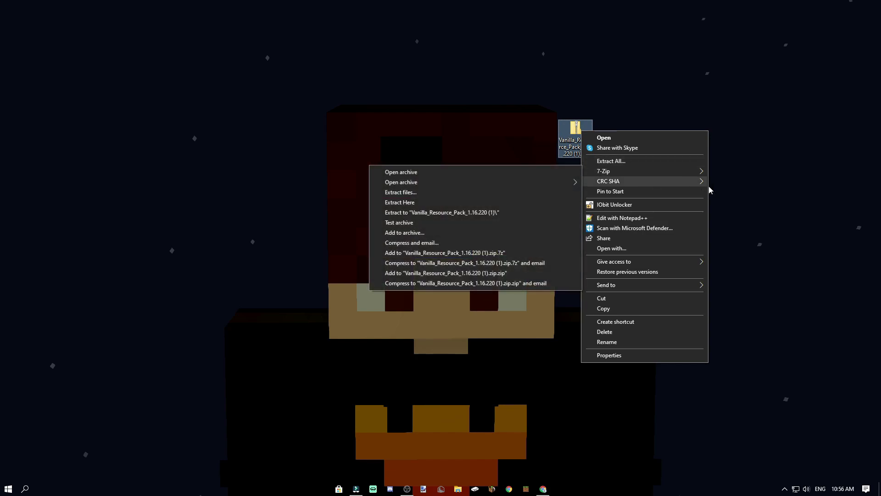
{"action": "left_click", "coordinate": [416, 193]}
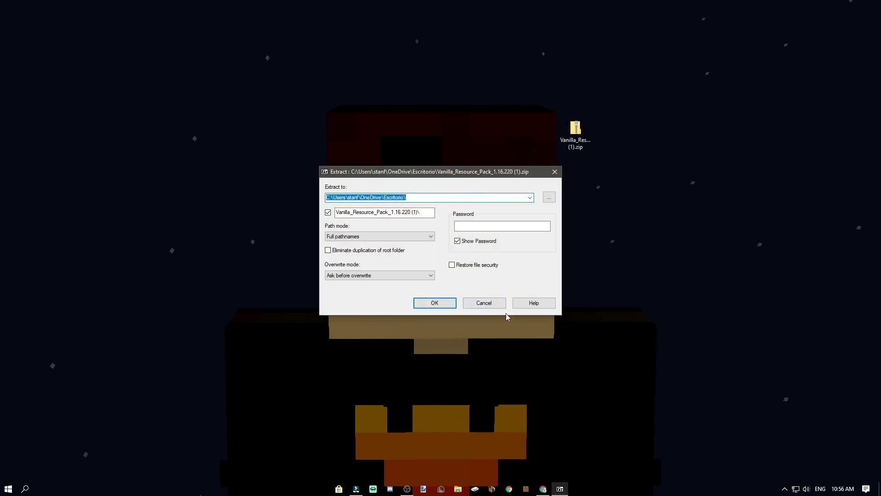
{"action": "left_click", "coordinate": [435, 301]}
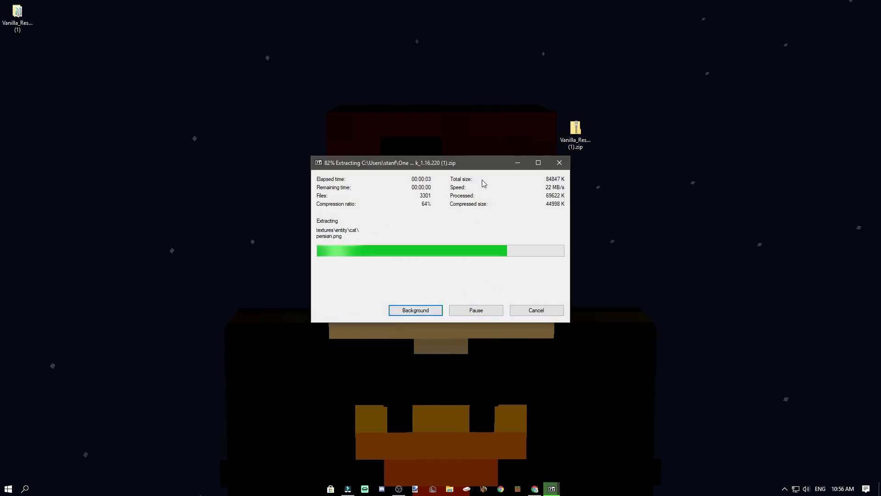
Move the zip into the extracted Vanilla_Resource_Pack_1.16.220 (1) folder and open that folder.
{"action": "right_click", "coordinate": [577, 132]}
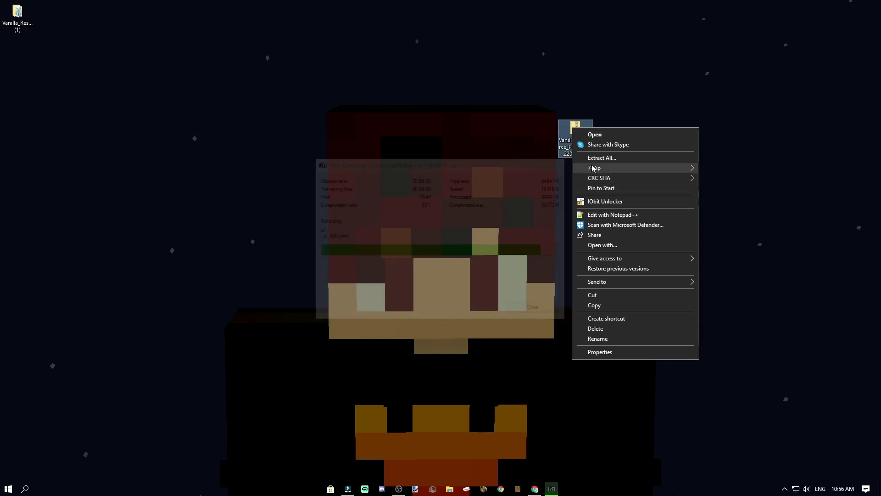
{"action": "left_click", "coordinate": [475, 143]}
{"action": "left_click_drag", "start_coordinate": [16, 18], "coordinate": [474, 185]}
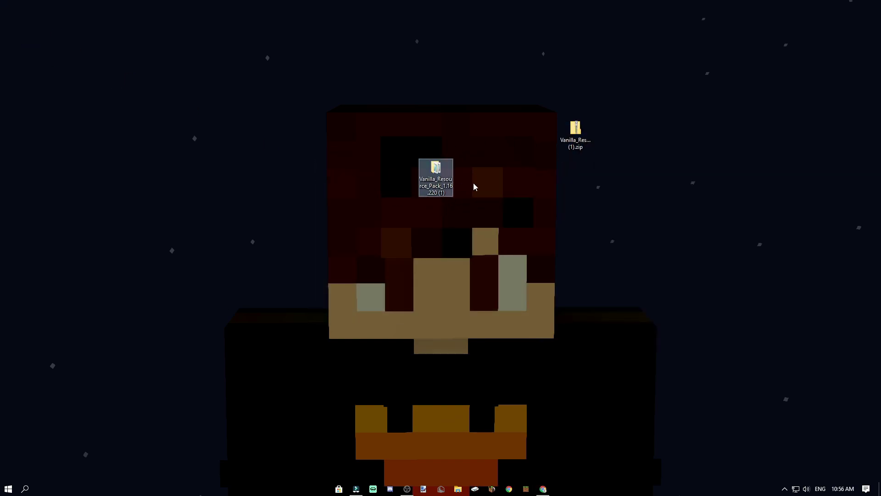
{"action": "left_click", "coordinate": [564, 135]}
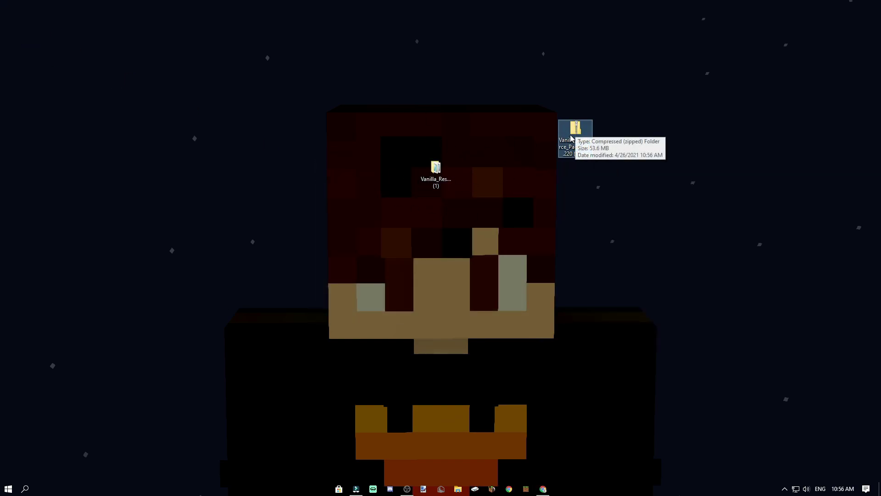
{"action": "left_click_drag", "start_coordinate": [564, 136], "coordinate": [441, 180]}
{"action": "double_click", "coordinate": [439, 179]}
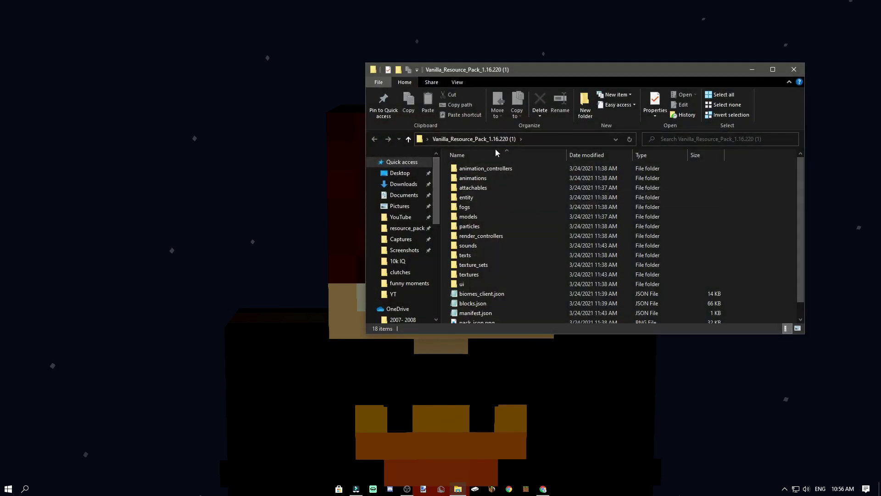
Create a new desktop folder named Tutorial Pack.
{"action": "right_click", "coordinate": [257, 140]}
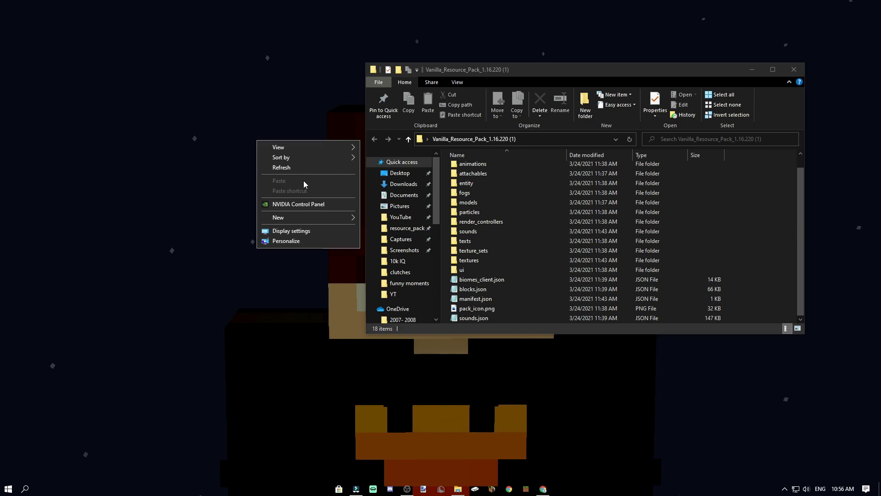
{"action": "mouse_move", "coordinate": [297, 222]}
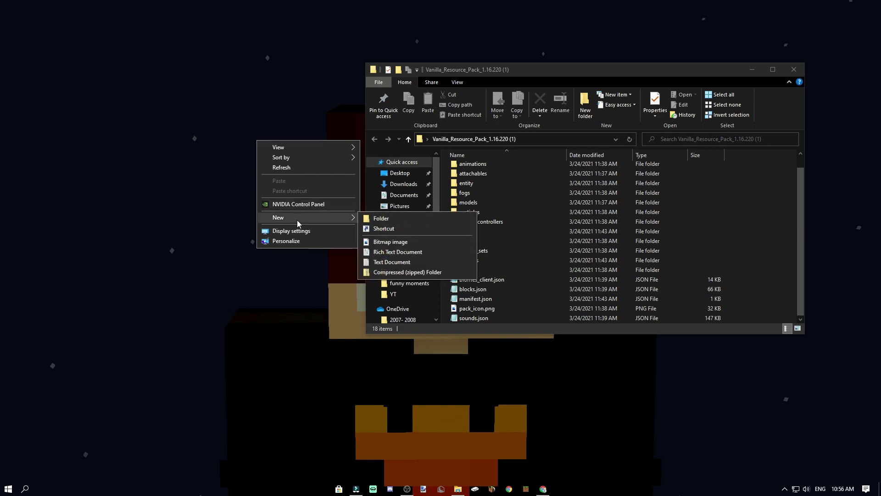
{"action": "left_click", "coordinate": [414, 219]}
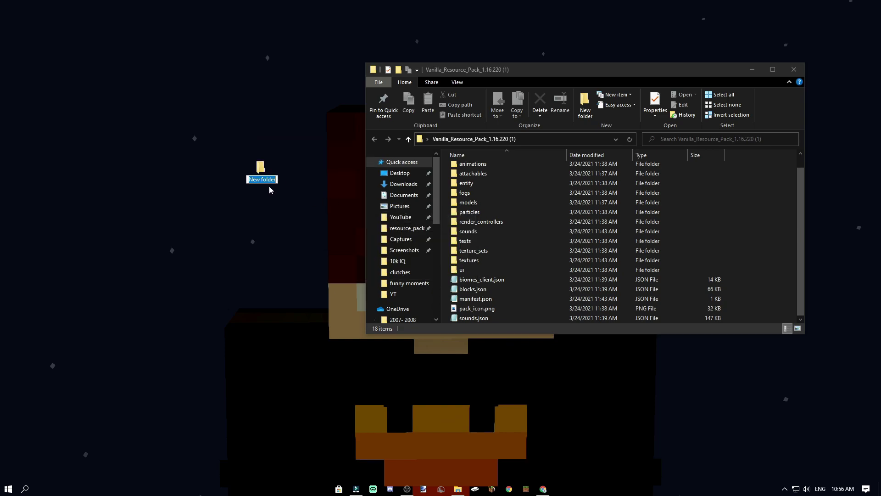
{"action": "type", "text": "Tutorial Pack"}
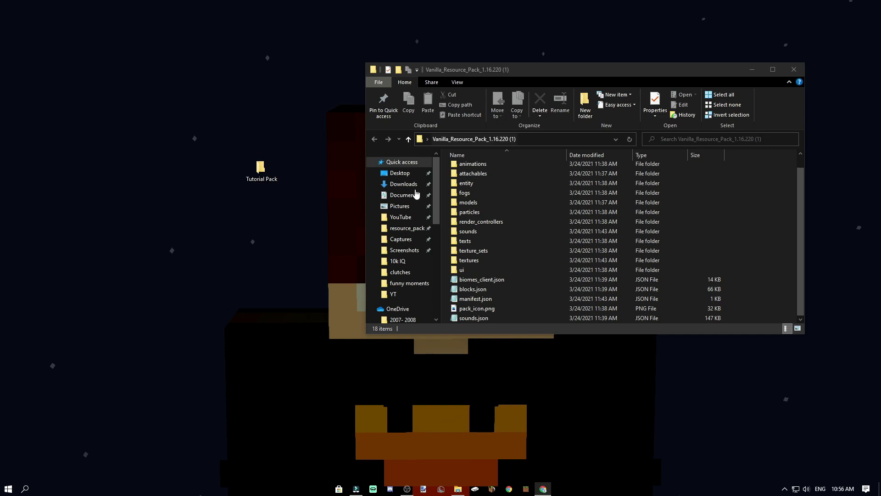
Copy manifest.json and pack_icon.png from the vanilla pack into Tutorial Pack.
{"action": "left_click", "coordinate": [483, 308]}
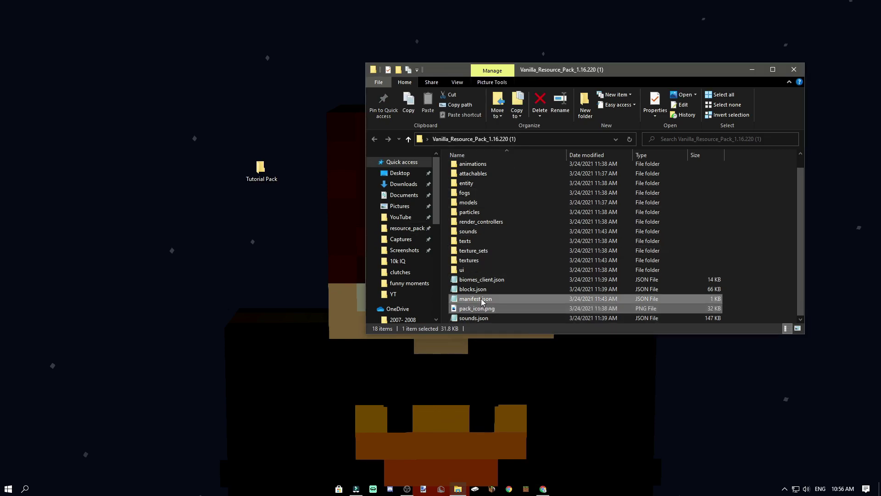
{"action": "left_click", "coordinate": [483, 301], "text": "ctrl"}
{"action": "key", "text": "ctrl+c"}
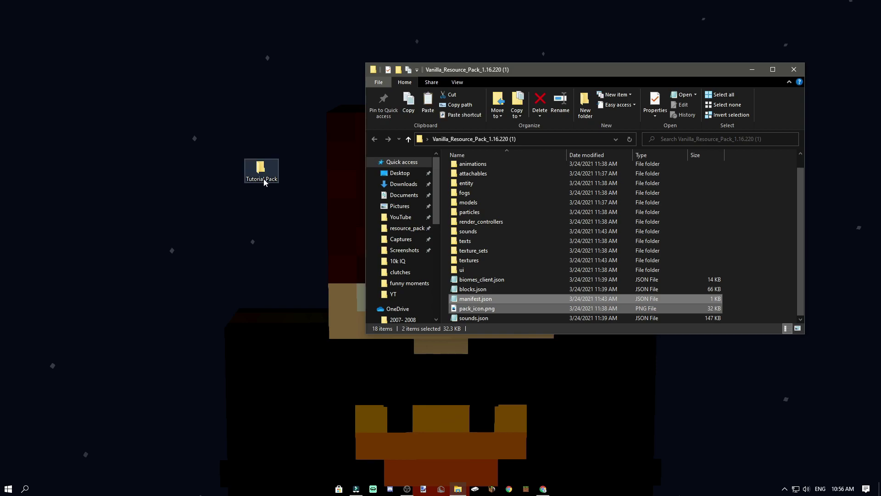
{"action": "double_click", "coordinate": [262, 171]}
{"action": "key", "text": "ctrl+v"}
{"action": "left_click_drag", "start_coordinate": [550, 71], "coordinate": [198, 143]}
Reselect manifest.json and pack_icon.png in the vanilla folder, then bring back the Tutorial Pack window.
{"action": "left_click", "coordinate": [533, 308]}
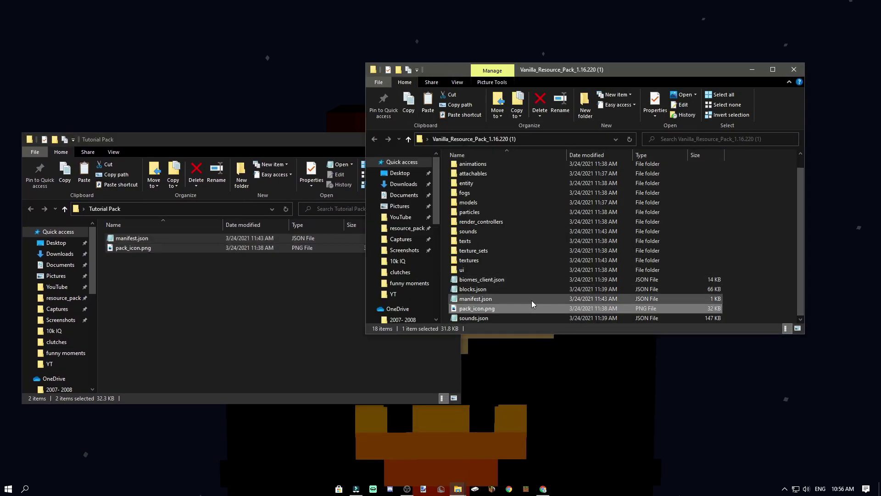
{"action": "left_click", "coordinate": [531, 299], "text": "ctrl"}
{"action": "right_click", "coordinate": [531, 299]}
{"action": "left_click", "coordinate": [736, 316]}
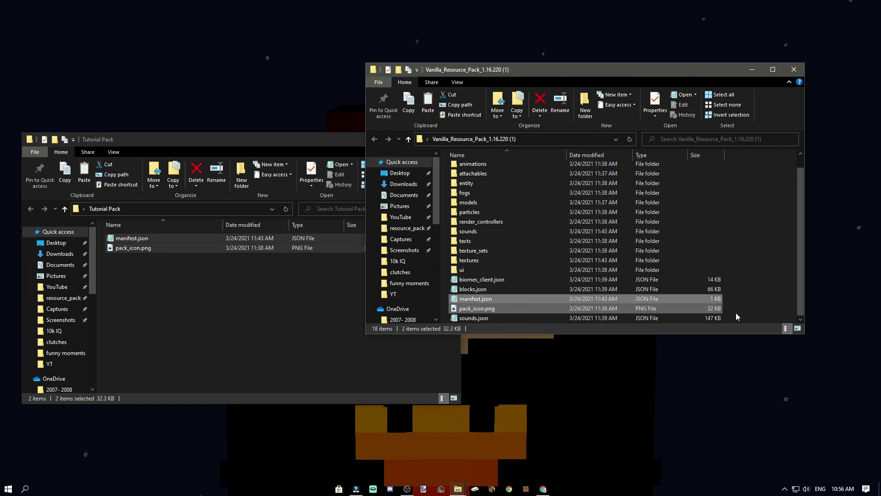
{"action": "right_click", "coordinate": [717, 299]}
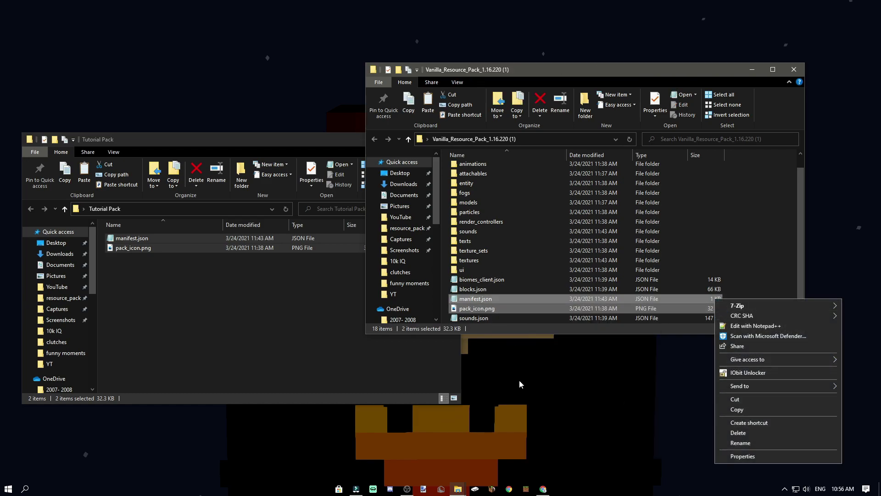
{"action": "right_click", "coordinate": [257, 289]}
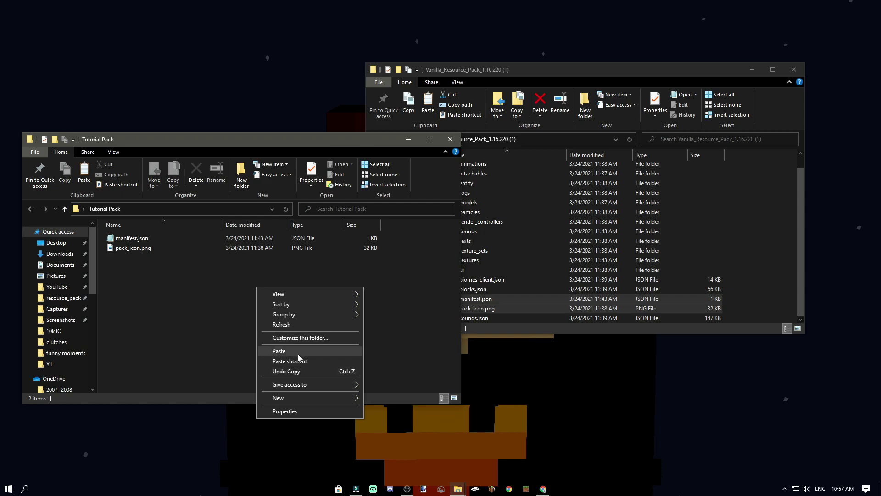
{"action": "left_click", "coordinate": [504, 307]}
{"action": "left_click", "coordinate": [230, 305]}
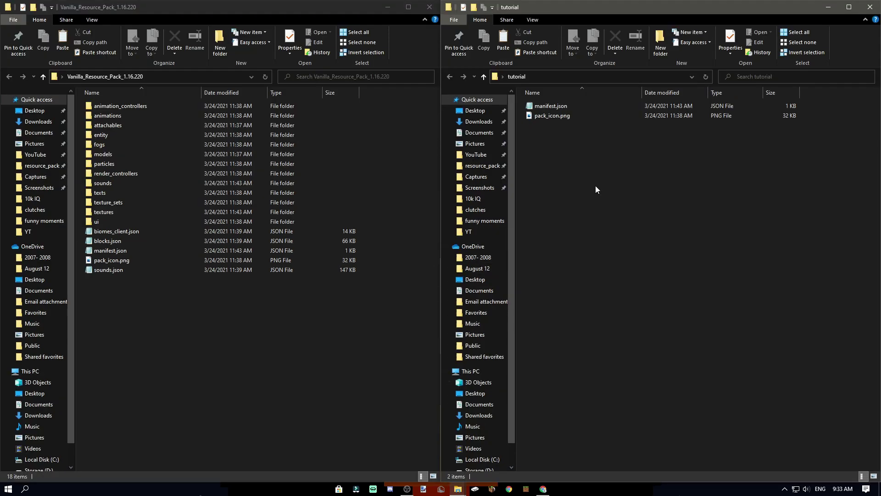
Open the copied manifest.json in Notepad and look over its text.
{"action": "double_click", "coordinate": [574, 105]}
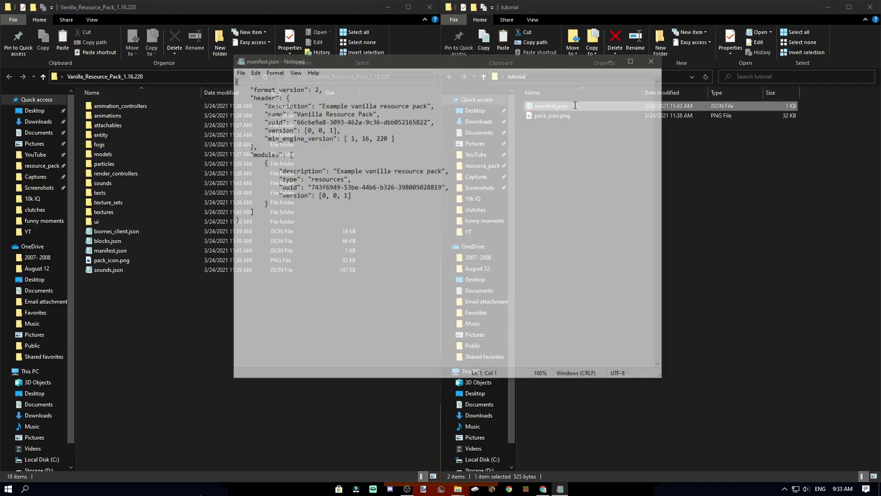
{"action": "left_click", "coordinate": [337, 262]}
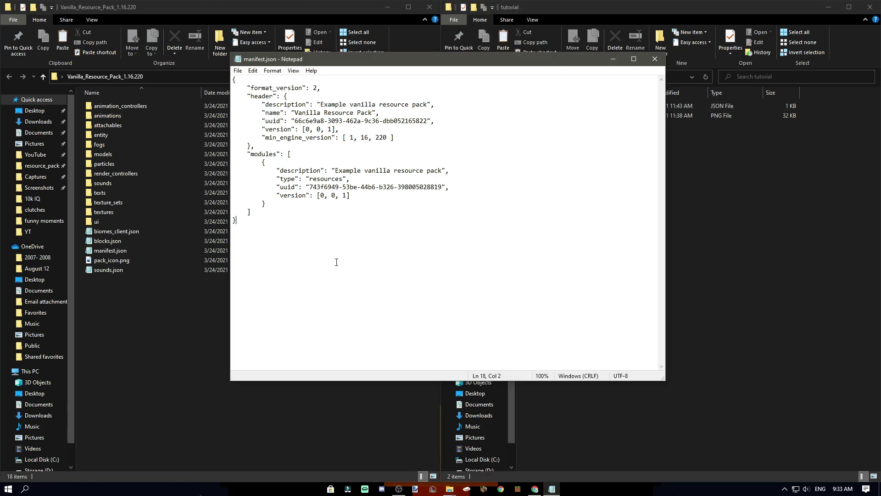
{"action": "key", "text": "ctrl+a"}
{"action": "left_click", "coordinate": [288, 231]}
{"action": "left_click_drag", "start_coordinate": [286, 231], "coordinate": [230, 75]}
{"action": "left_click_drag", "start_coordinate": [306, 112], "coordinate": [378, 105]}
{"action": "left_click", "coordinate": [350, 113]}
Examine the header uuid and minimum engine version lines of the manifest.
{"action": "key", "text": "Down"}
{"action": "key", "text": "Down"}
{"action": "key", "text": "Right"}
{"action": "key", "text": "Right"}
{"action": "key", "text": "Right"}
{"action": "key", "text": "Right"}
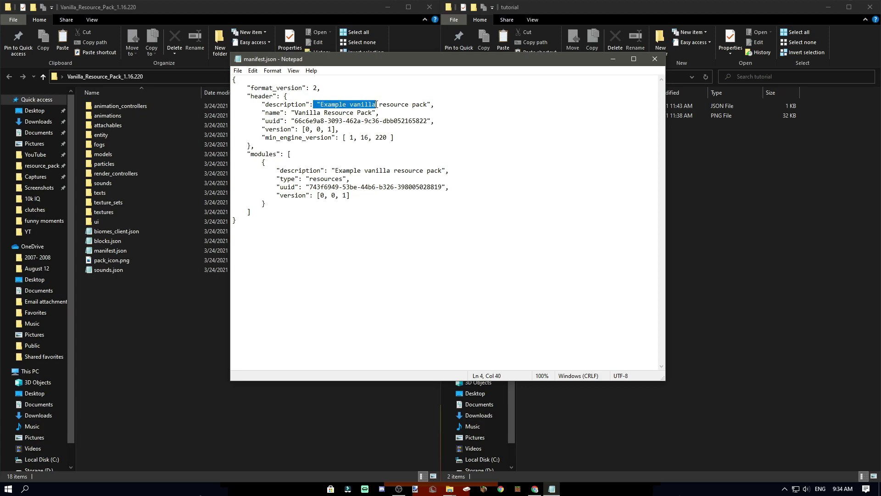
{"action": "left_click", "coordinate": [379, 105]}
{"action": "left_click_drag", "start_coordinate": [301, 112], "coordinate": [394, 138]}
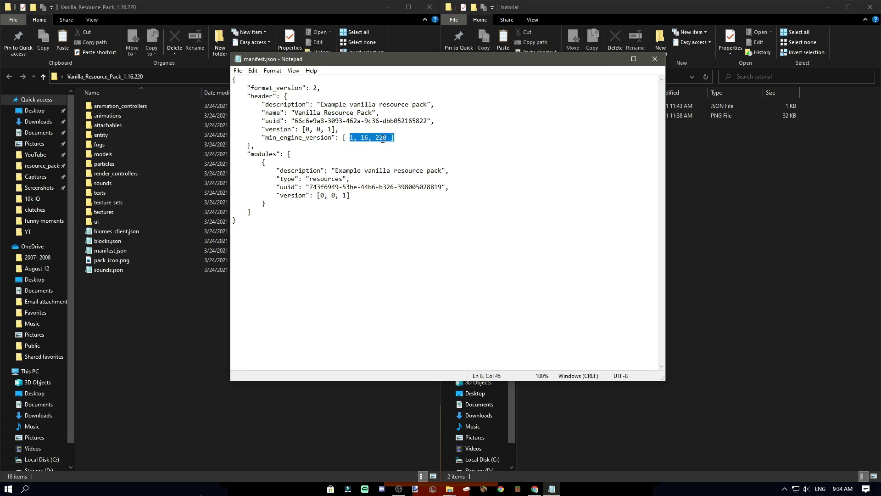
{"action": "left_click", "coordinate": [378, 138]}
{"action": "left_click_drag", "start_coordinate": [369, 137], "coordinate": [374, 137]}
{"action": "left_click", "coordinate": [361, 138]}
{"action": "key", "text": "ctrl+v"}
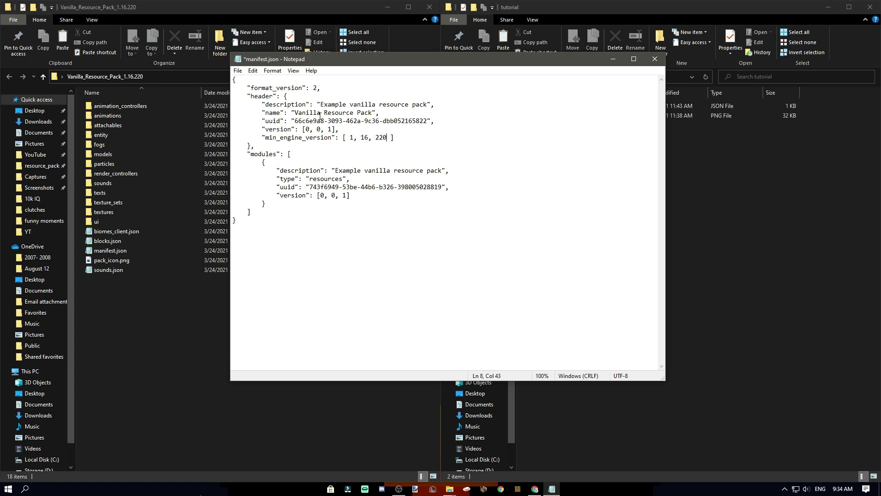
Replace the header description with 'tutorial pack'.
{"action": "double_click", "coordinate": [322, 104]}
{"action": "left_click_drag", "start_coordinate": [318, 105], "coordinate": [421, 108]}
{"action": "left_click", "coordinate": [407, 104]}
{"action": "left_click_drag", "start_coordinate": [322, 103], "coordinate": [426, 107]}
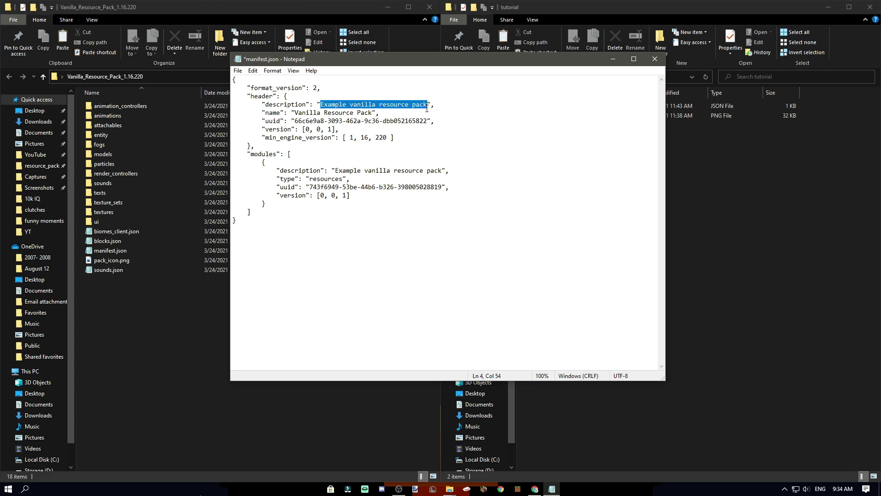
{"action": "type", "text": "tutorial pack"}
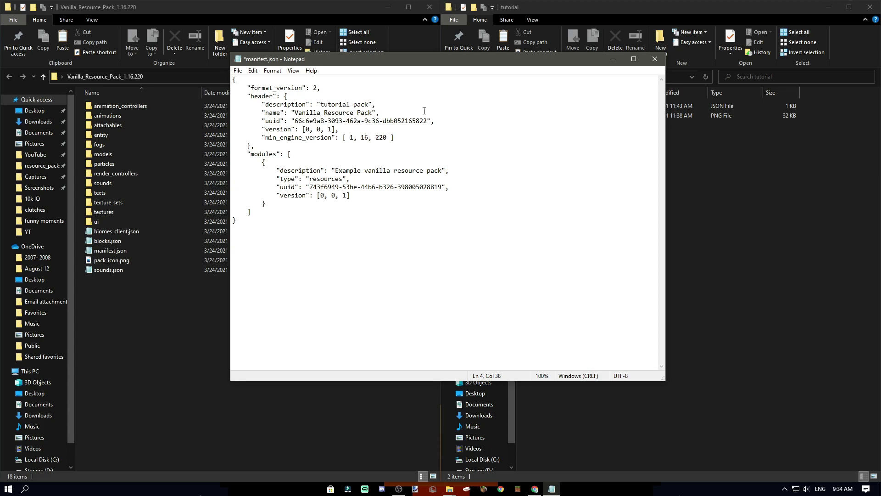
Replace the header name 'Vanilla Resource Pack' with 'tutorial pack'.
{"action": "left_click_drag", "start_coordinate": [296, 113], "coordinate": [373, 113]}
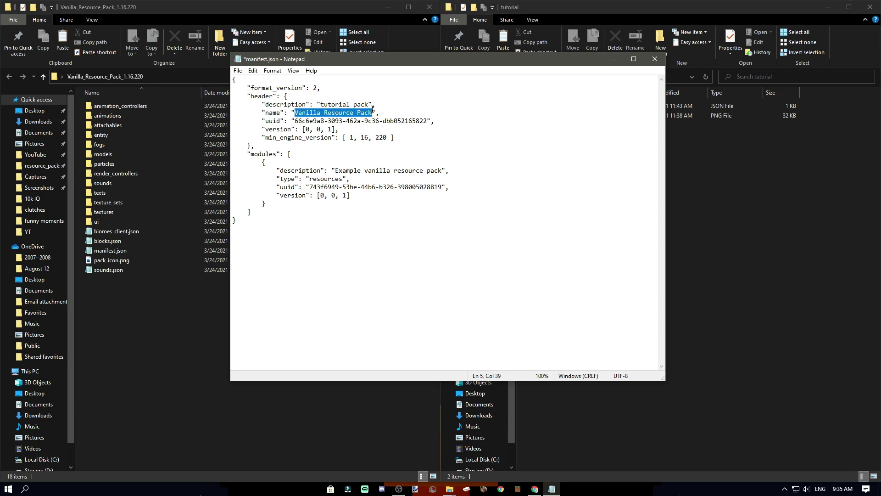
{"action": "type", "text": "tutorial pack"}
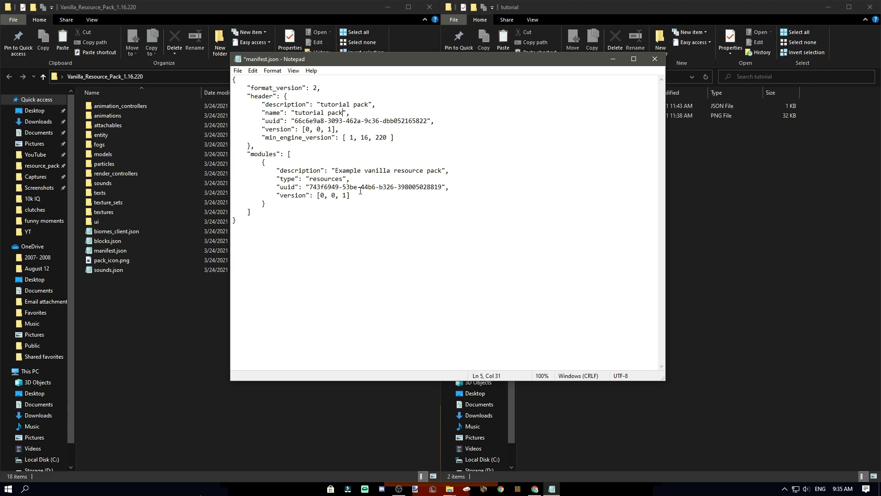
{"action": "left_click_drag", "start_coordinate": [296, 123], "coordinate": [378, 122]}
{"action": "left_click", "coordinate": [379, 122]}
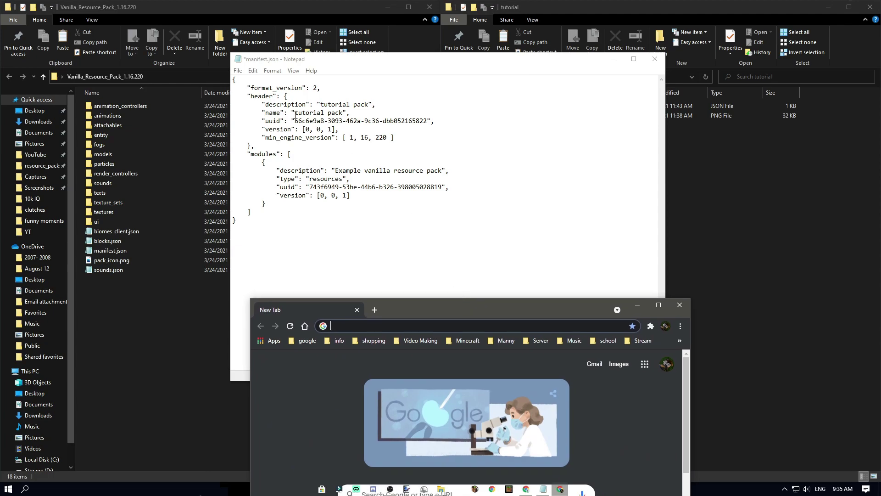
Search in a maximized Chrome window for 'uuid generator'.
{"action": "left_click_drag", "start_coordinate": [301, 121], "coordinate": [295, 120]}
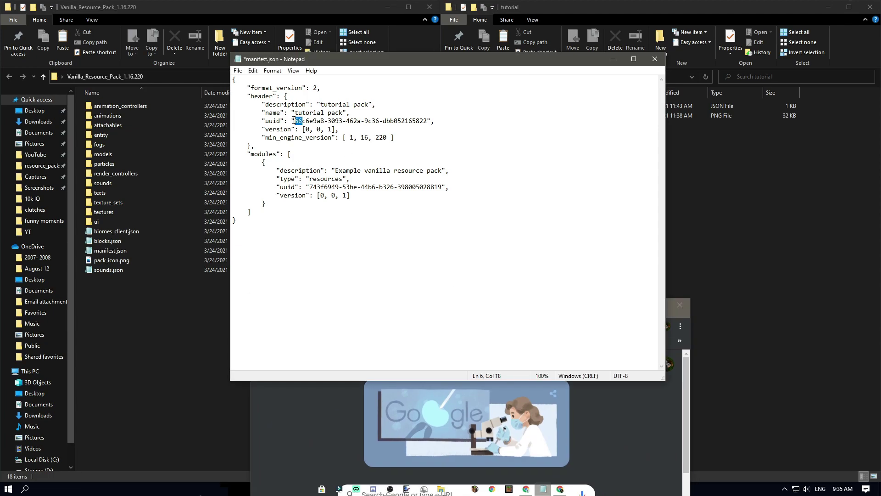
{"action": "left_click", "coordinate": [397, 122]}
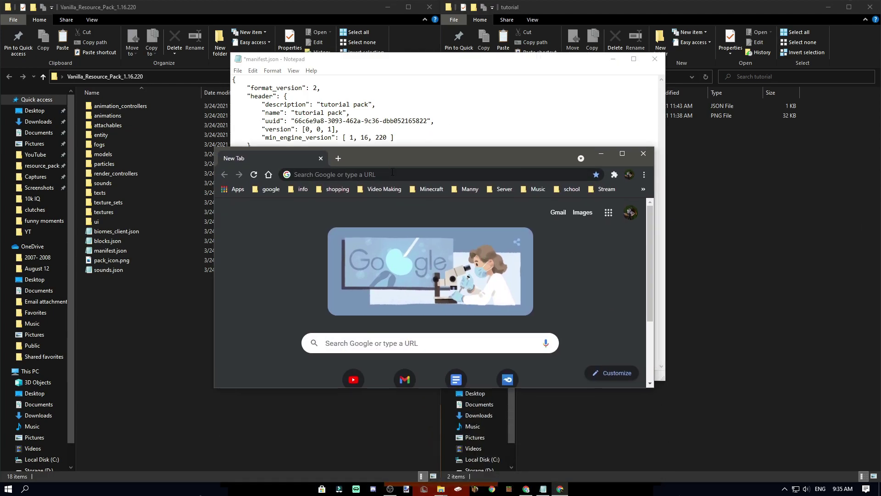
{"action": "left_click", "coordinate": [392, 172]}
{"action": "double_click", "coordinate": [402, 157]}
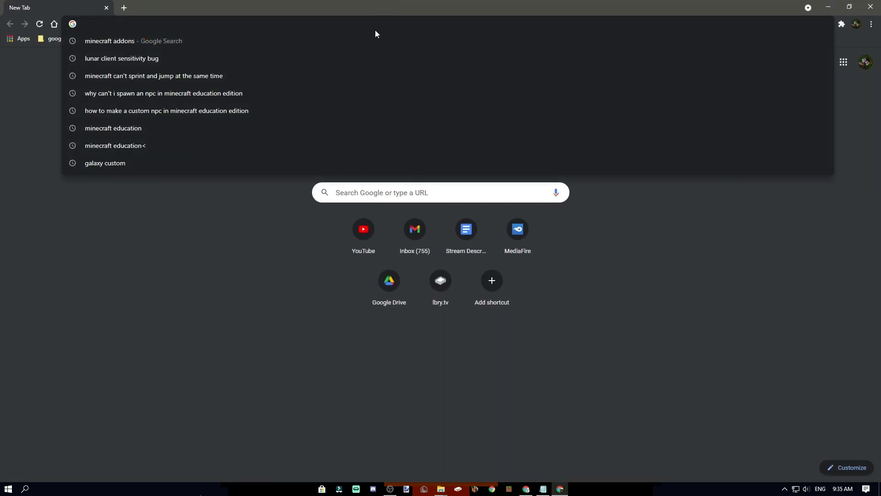
{"action": "type", "text": "uuid gene"}
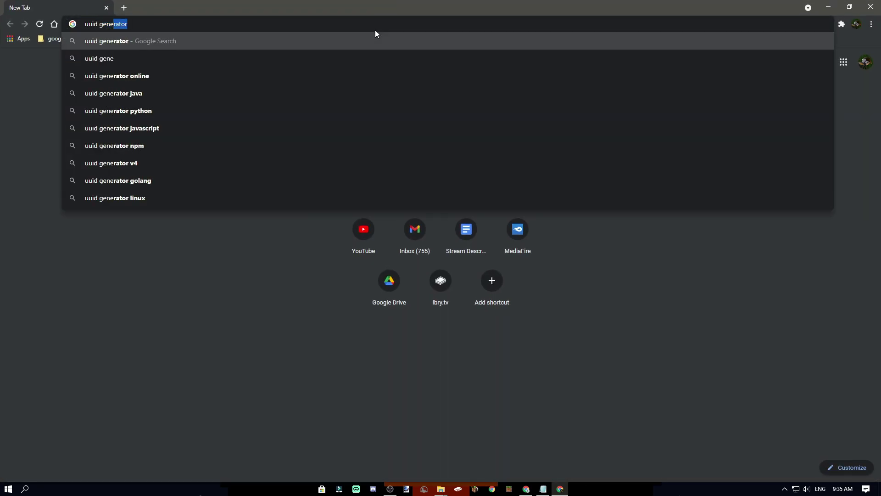
{"action": "key", "text": "Return"}
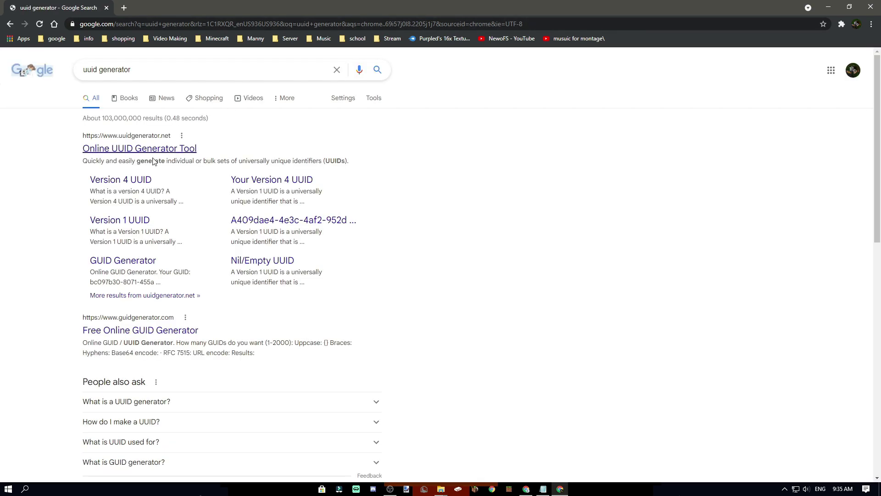
Copy the version 4 UUID 30d9d0d6-8085-494a-bf2f-96b30a0e201b from uuidgenerator.net and close Chrome.
{"action": "left_click", "coordinate": [144, 155]}
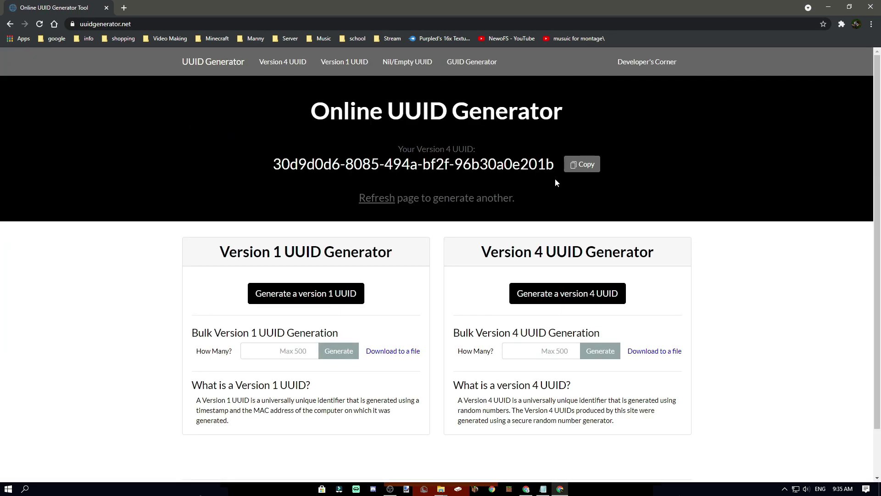
{"action": "left_click", "coordinate": [588, 165]}
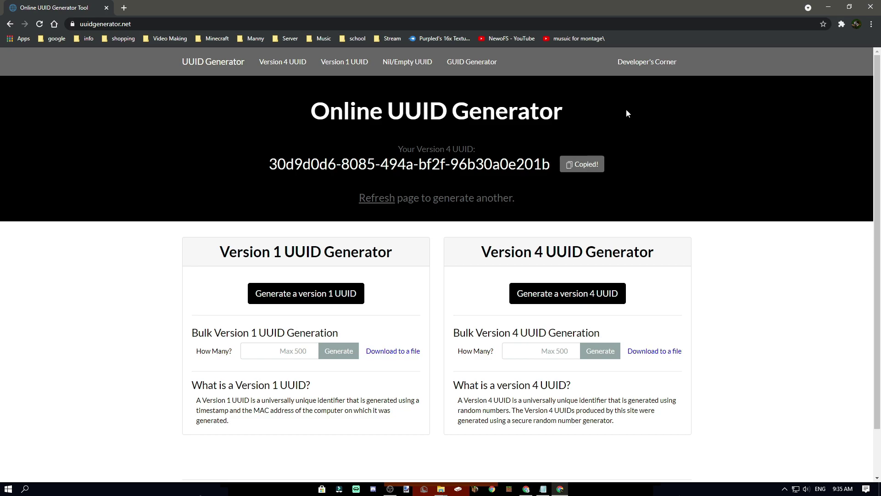
{"action": "left_click", "coordinate": [106, 7]}
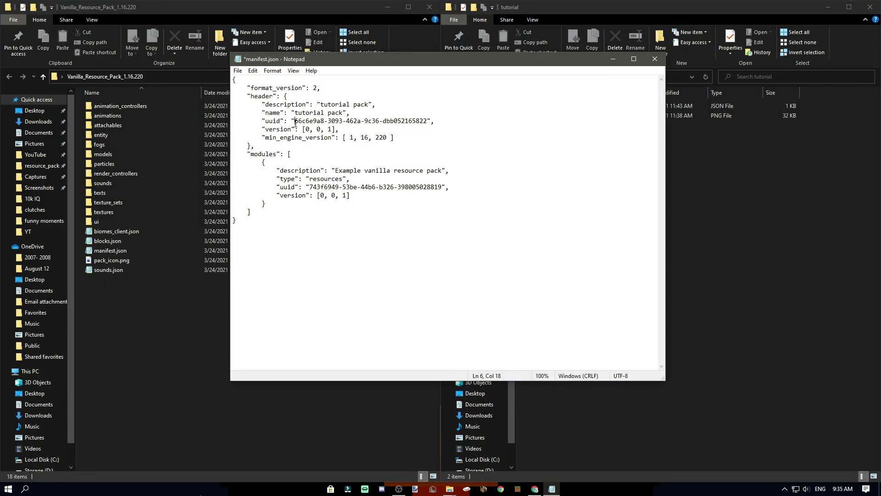
Paste 30d9d0d6-8085-494a-bf2f-96b30a0e201b over the header uuid, save manifest.json, and close Notepad.
{"action": "left_click_drag", "start_coordinate": [295, 123], "coordinate": [427, 123]}
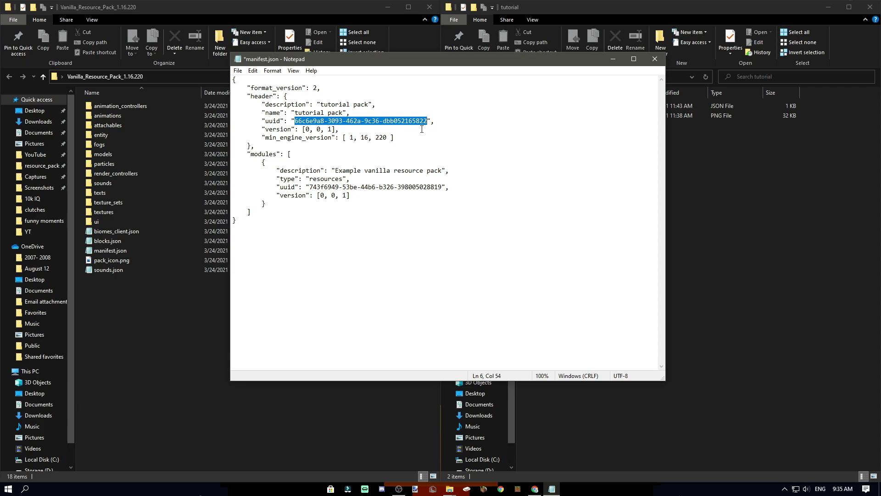
{"action": "key", "text": "ctrl+v"}
{"action": "key", "text": "ctrl+s"}
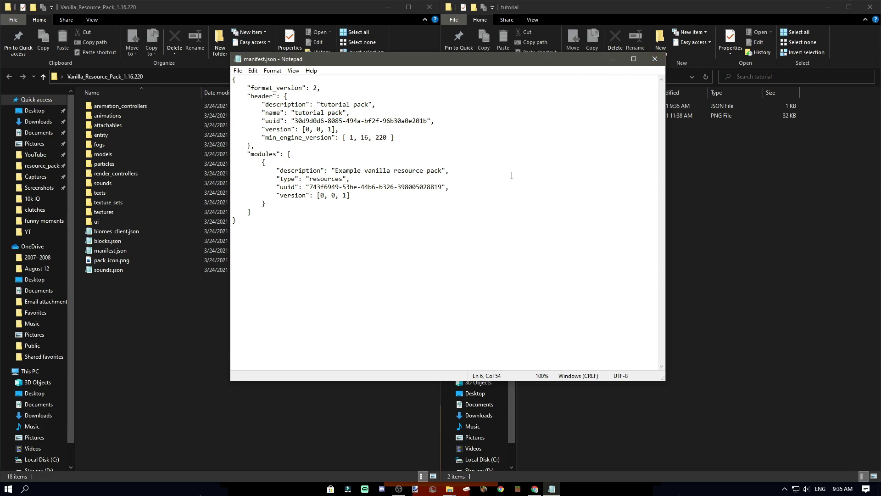
{"action": "left_click", "coordinate": [237, 70]}
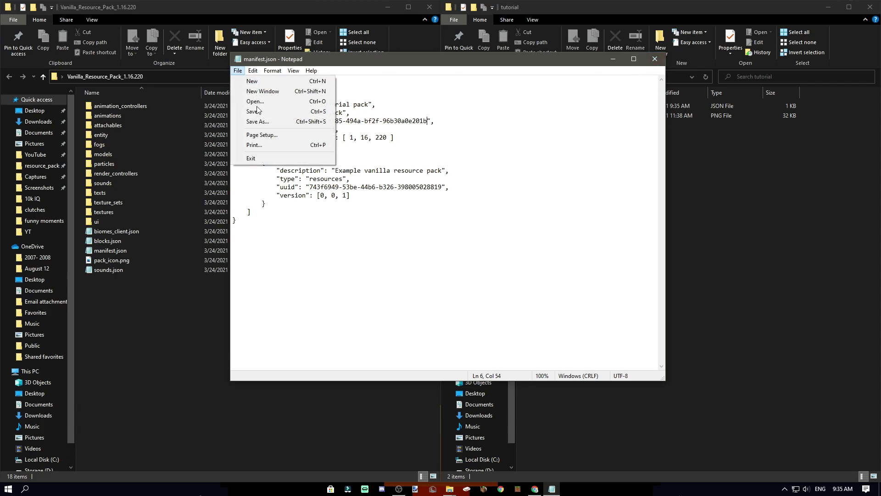
{"action": "left_click", "coordinate": [654, 59]}
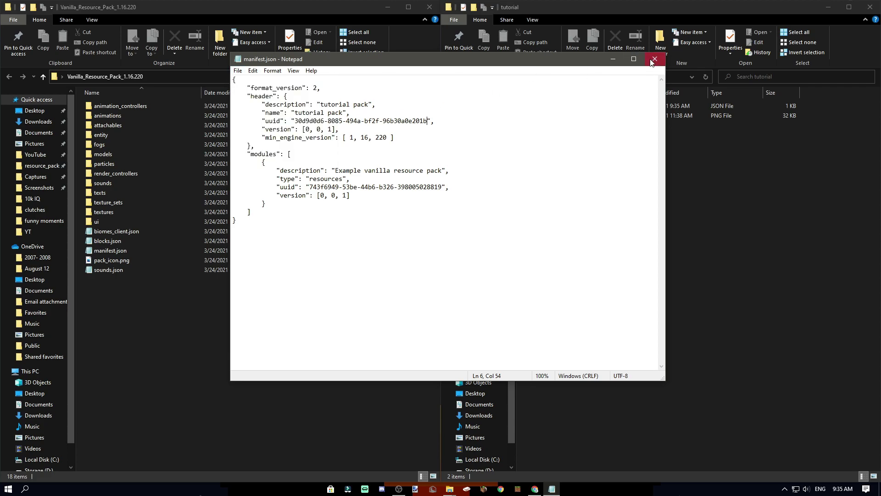
{"action": "left_click", "coordinate": [655, 58]}
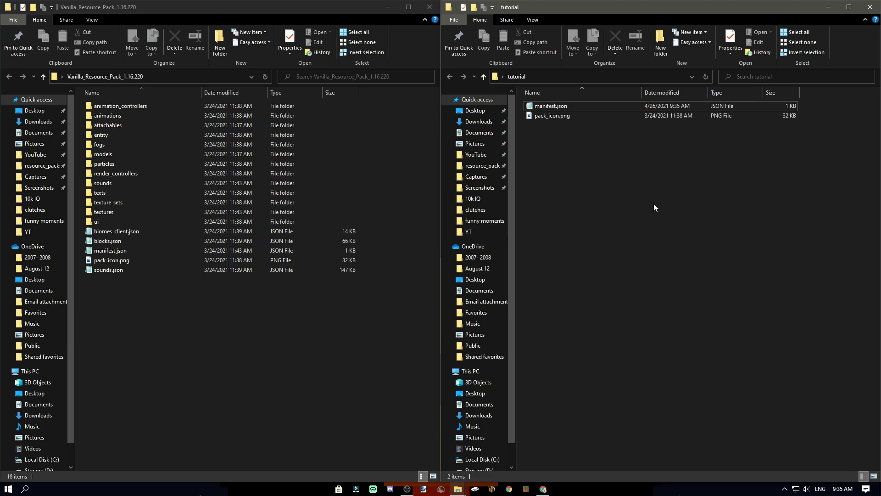
Open the tutorial folder's pack_icon.png in paint.net.
{"action": "right_click", "coordinate": [551, 116]}
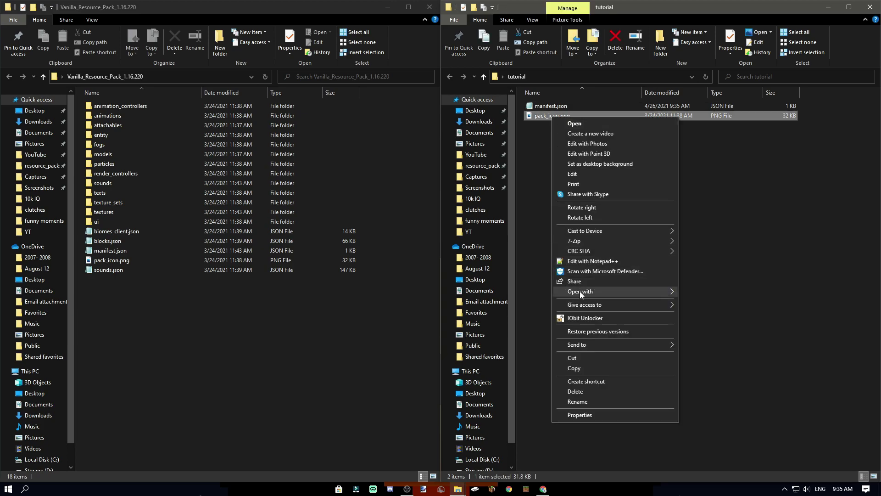
{"action": "mouse_move", "coordinate": [580, 291]}
{"action": "left_click", "coordinate": [703, 312]}
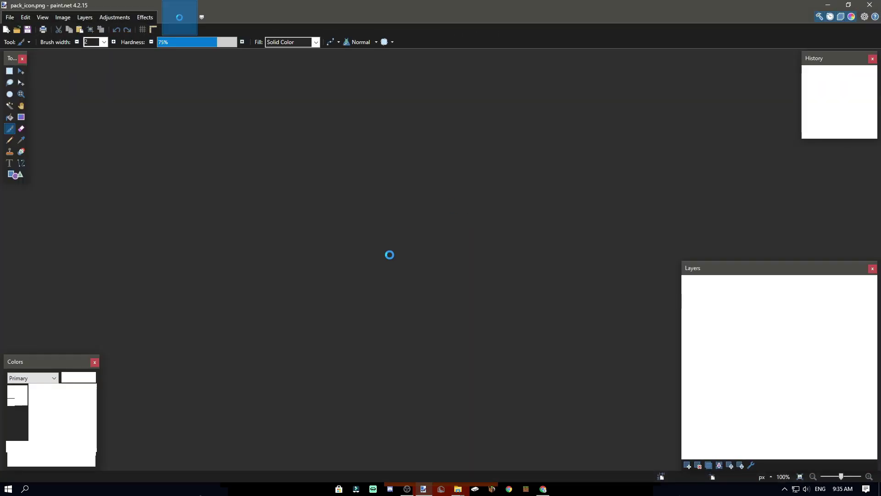
Zoom in and draw a rectangular selection on the grass-block icon, then deselect it.
{"action": "key", "text": "s"}
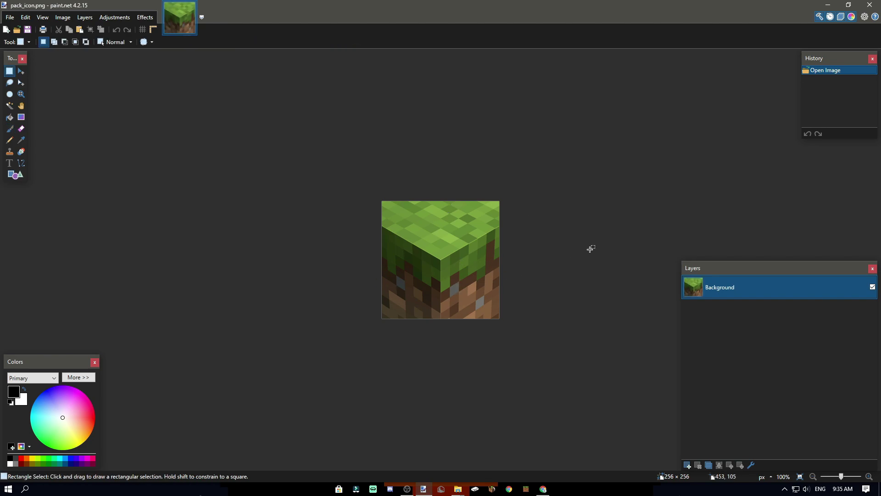
{"action": "scroll", "coordinate": [434, 248], "scroll_direction": "up", "scroll_amount": 5}
{"action": "scroll", "coordinate": [372, 203], "scroll_direction": "down", "scroll_amount": 3}
{"action": "scroll", "coordinate": [384, 197], "scroll_direction": "up", "scroll_amount": 3}
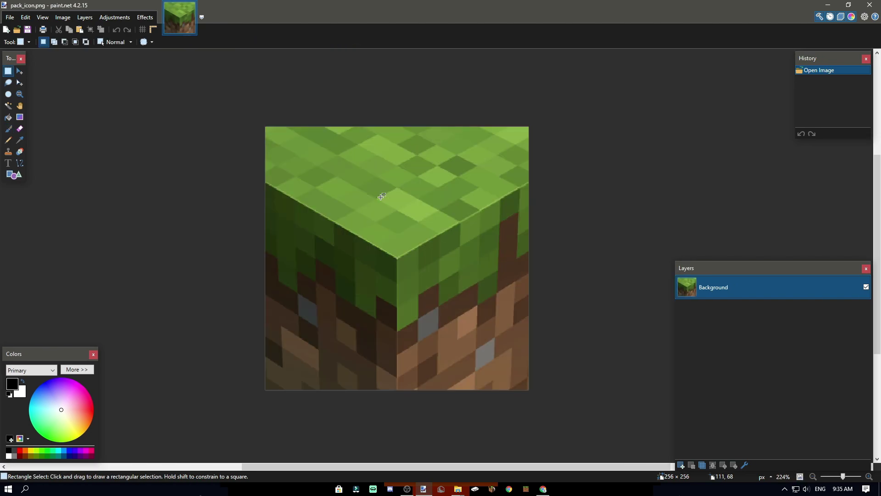
{"action": "scroll", "coordinate": [381, 202], "scroll_direction": "down", "scroll_amount": 2}
{"action": "scroll", "coordinate": [317, 234], "scroll_direction": "up", "scroll_amount": 2}
{"action": "scroll", "coordinate": [297, 285], "scroll_direction": "up", "scroll_amount": 1}
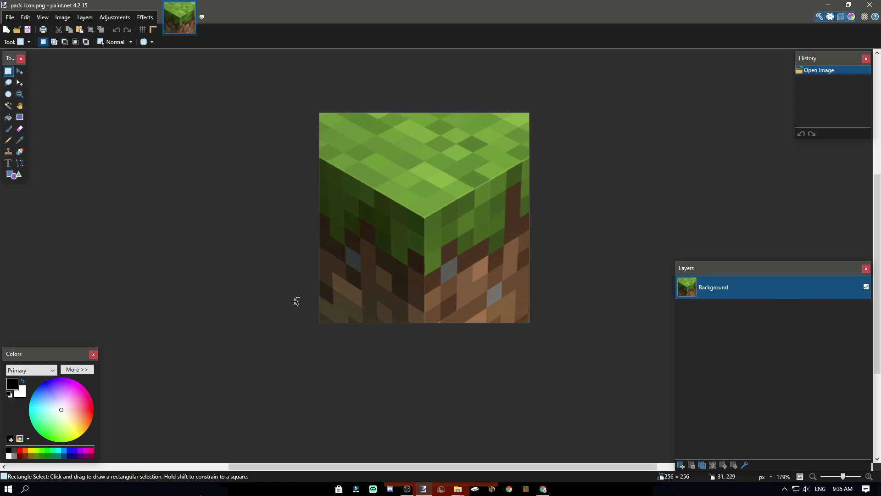
{"action": "left_click_drag", "start_coordinate": [444, 246], "coordinate": [458, 264]}
{"action": "left_click", "coordinate": [449, 246]}
{"action": "left_click", "coordinate": [616, 236]}
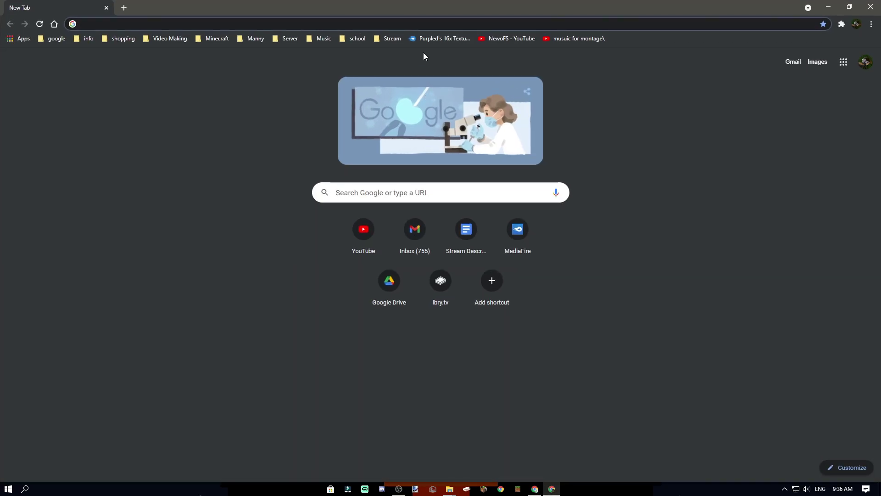
Search Google for 'paint.net download'.
{"action": "type", "text": "paint.net"}
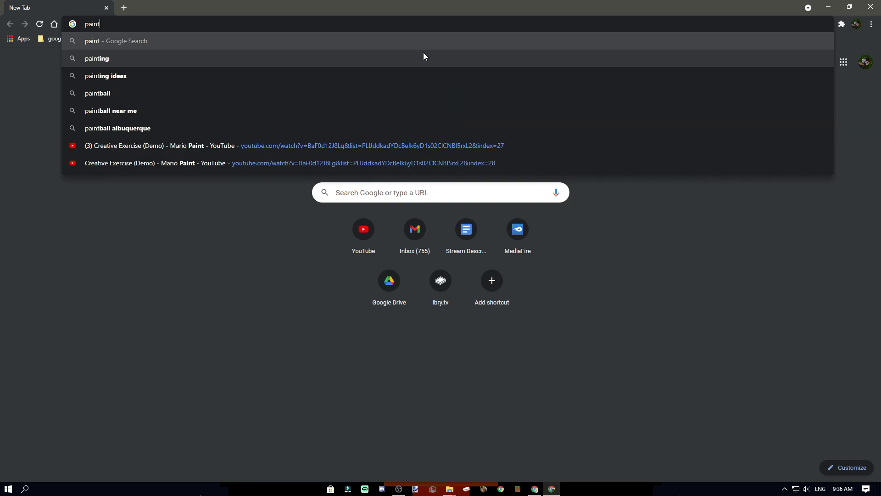
{"action": "key", "text": "Return"}
{"action": "left_click", "coordinate": [172, 21]}
{"action": "type", "text": "paint"}
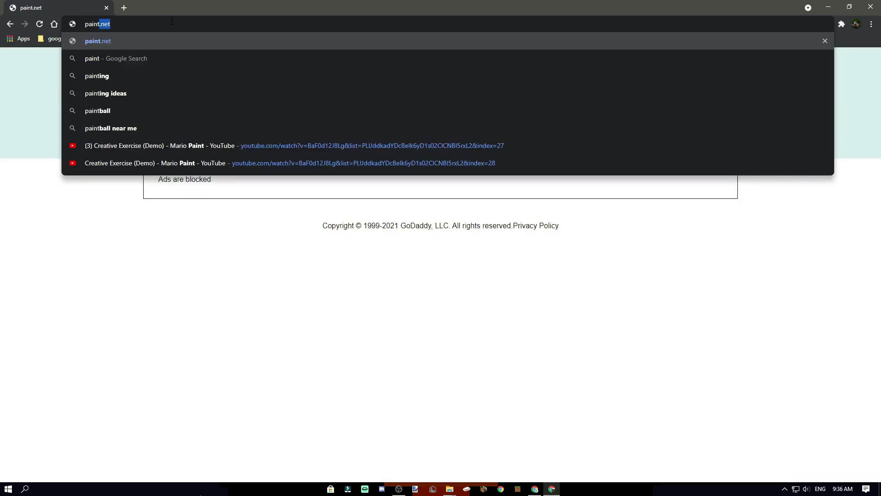
{"action": "type", "text": ".net downloa"}
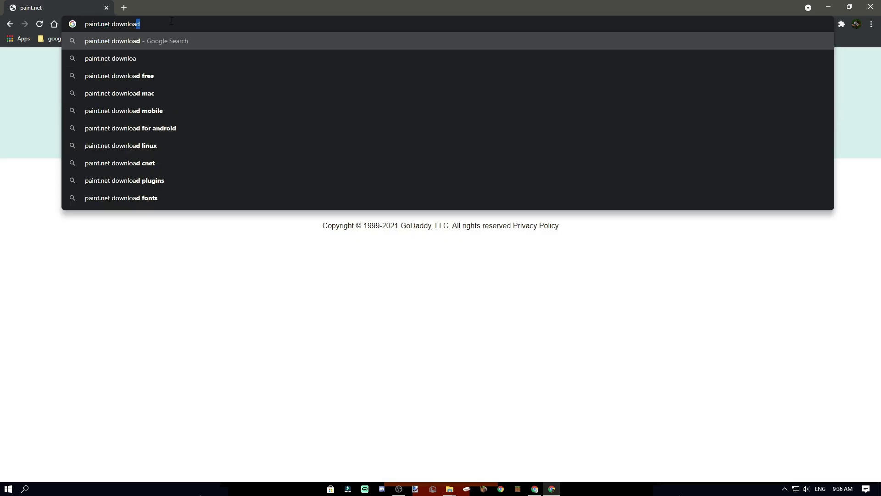
{"action": "key", "text": "Return"}
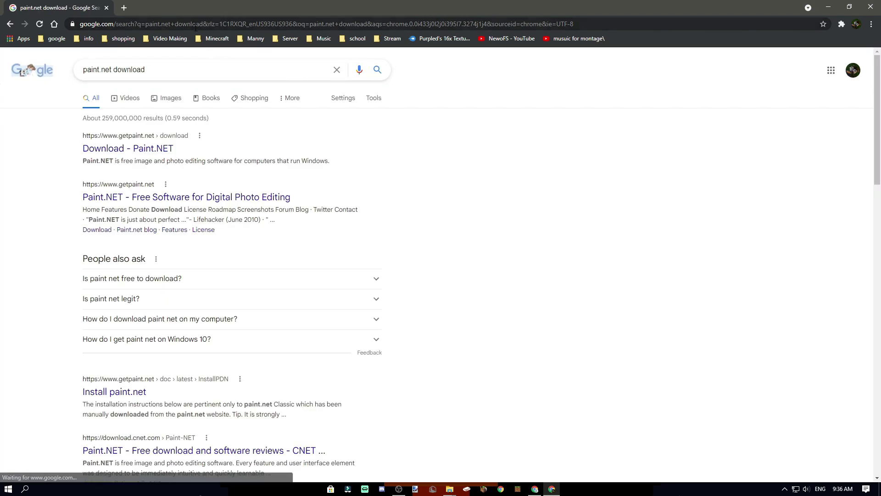
Open the Download - Paint.NET page for version 4.2.16, then close Chrome.
{"action": "left_click", "coordinate": [196, 26]}
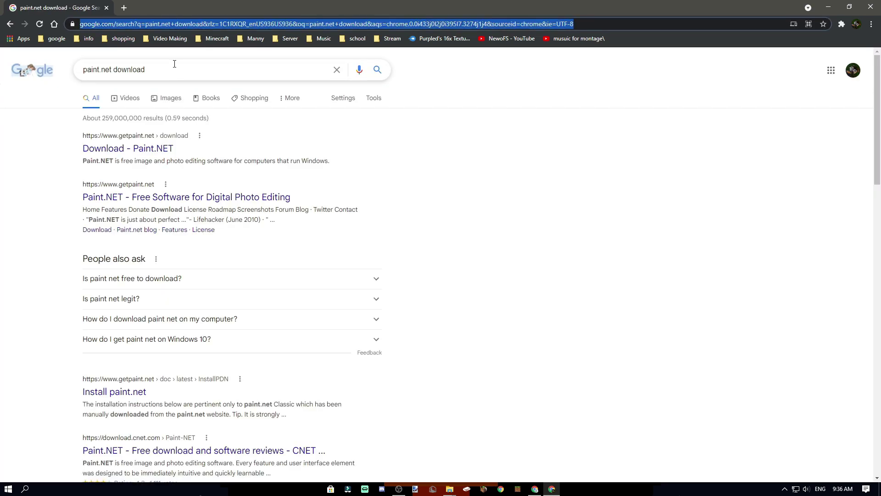
{"action": "left_click_drag", "start_coordinate": [173, 64], "coordinate": [66, 69]}
{"action": "left_click", "coordinate": [124, 148]}
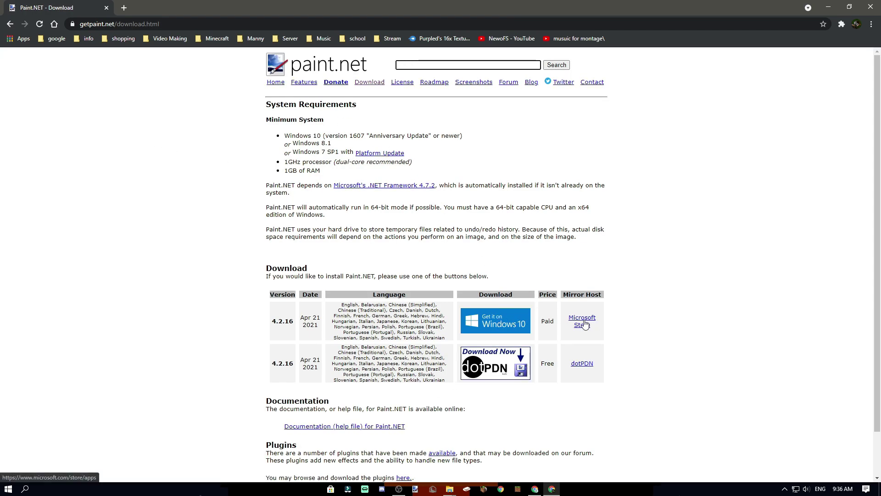
{"action": "left_click", "coordinate": [590, 371]}
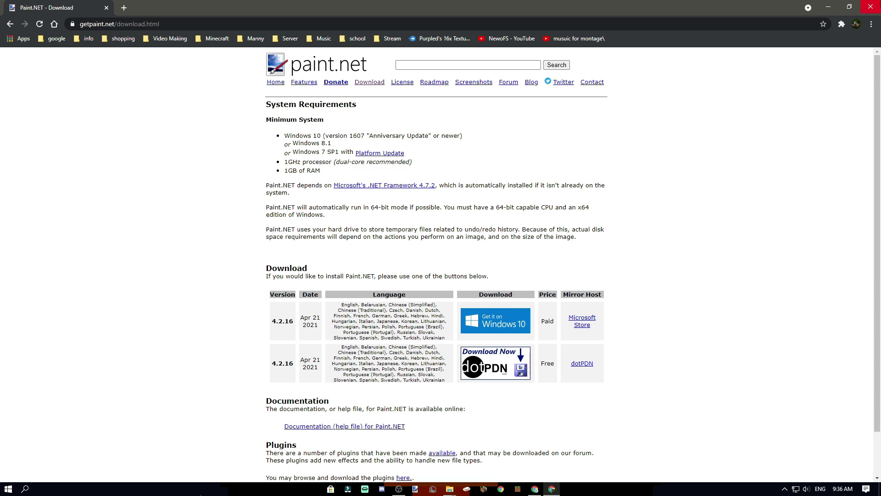
{"action": "left_click", "coordinate": [870, 7]}
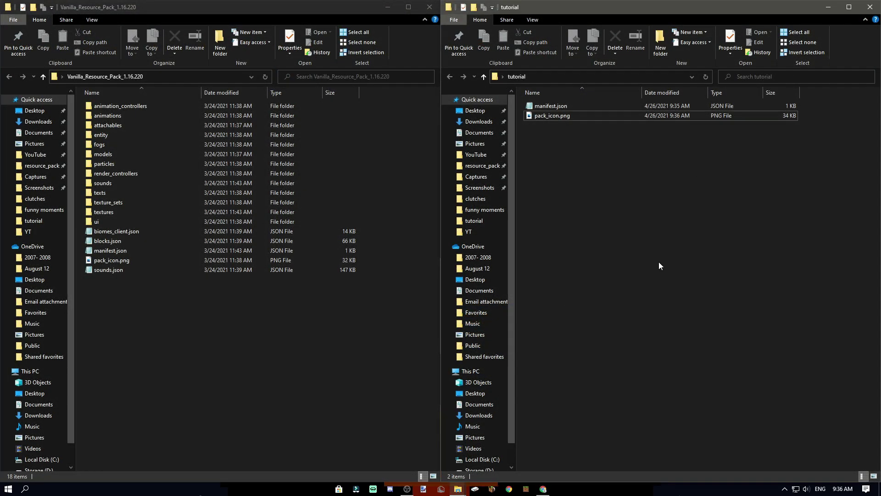